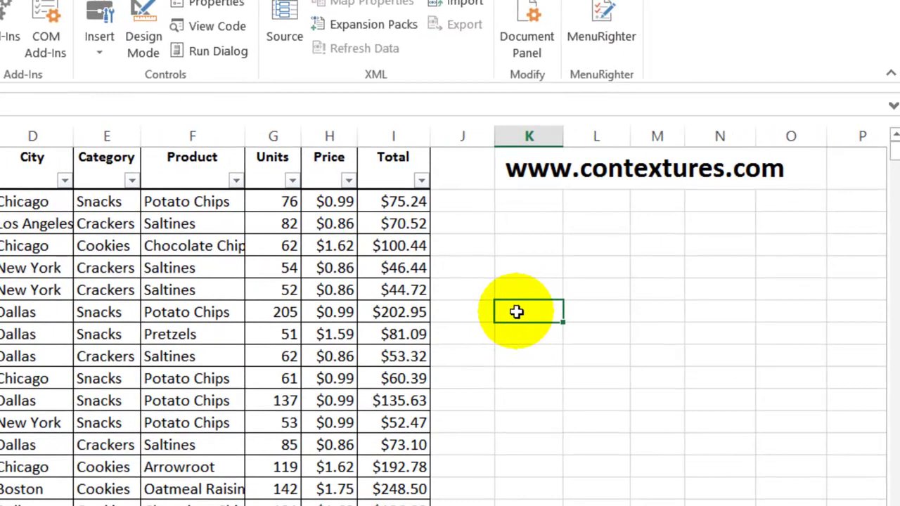
# Step: Bring up the shortcut menu on cell K7 to see its current commands
pyautogui.rightClick(516, 312)
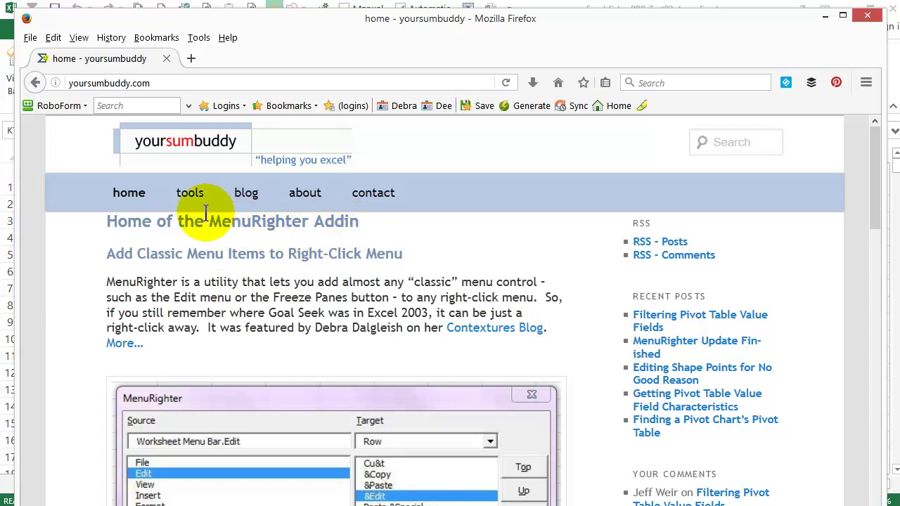
# Step: Go to yoursumbuddy's MenuRighter page via Tools and read down to Installing MenuRighter
pyautogui.moveTo(190, 204)
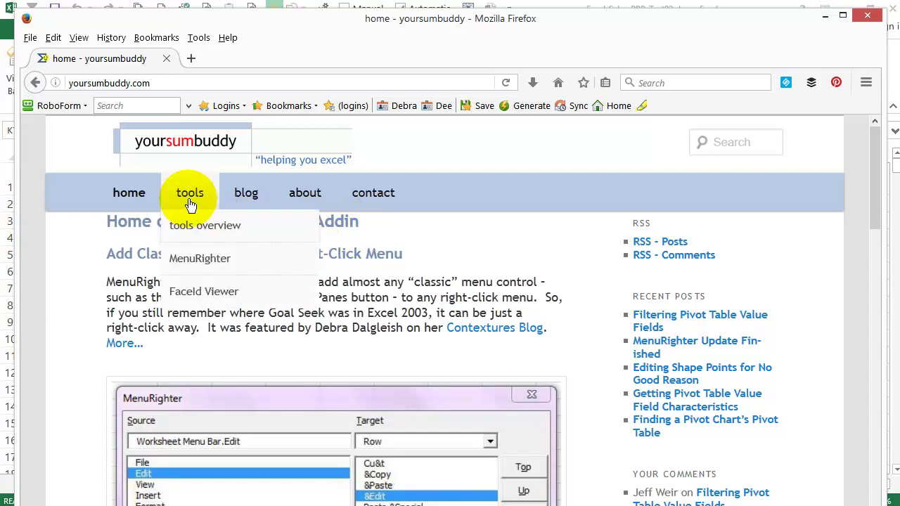
pyautogui.click(200, 260)
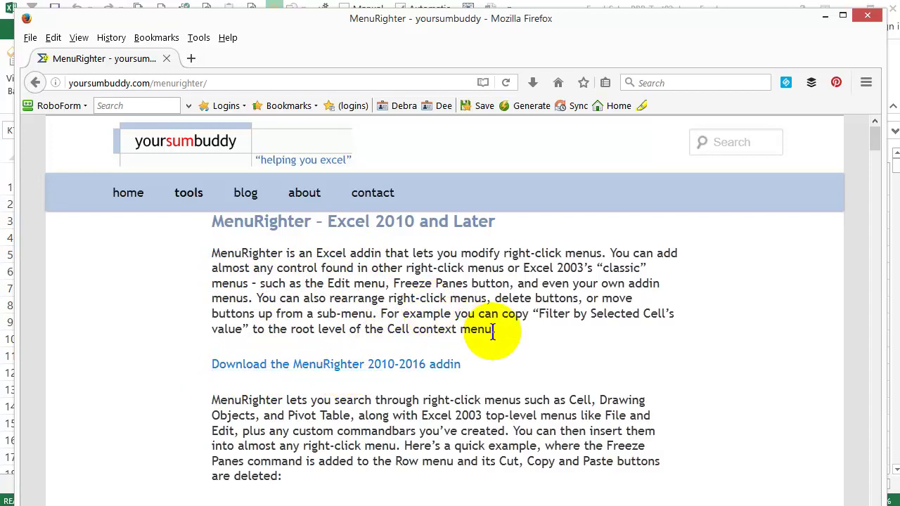
pyautogui.scroll(-10, 494, 332)
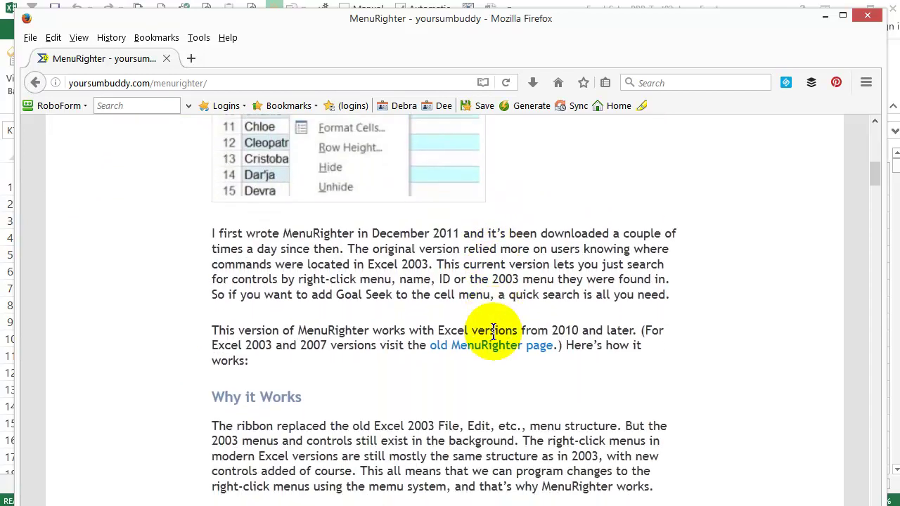
pyautogui.scroll(-2, 493, 332)
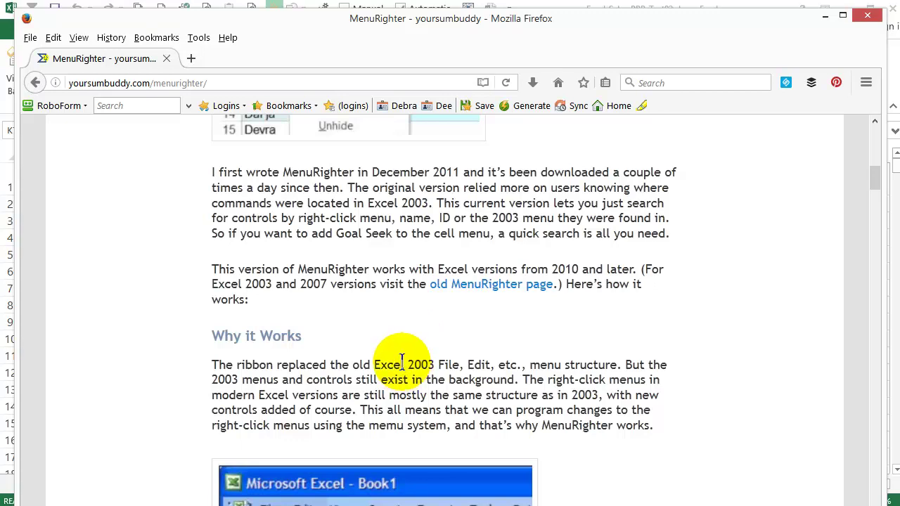
pyautogui.scroll(-5, 402, 362)
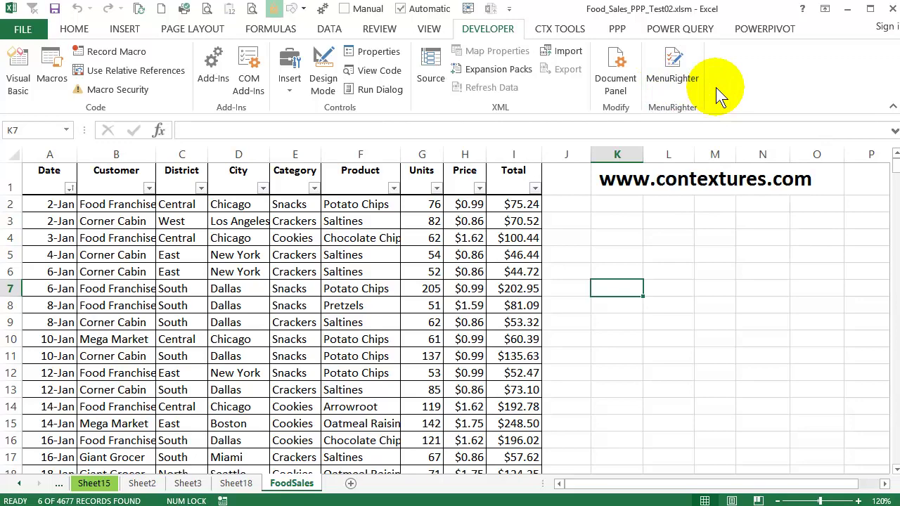
# Step: Launch MenuRighter from the Developer tab to show source controls and target menus
pyautogui.click(666, 61)
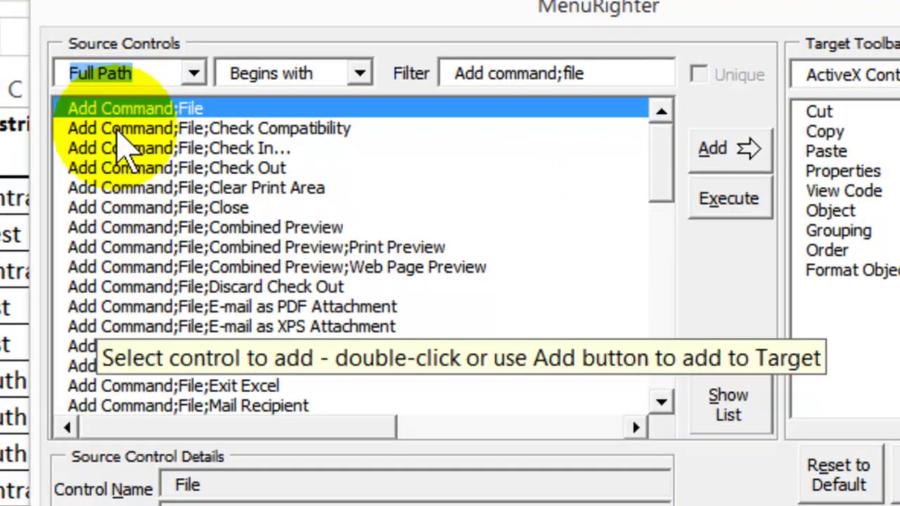
# Step: Filter source controls by Control Name containing 'grid' and select Toggle Grid
pyautogui.click(194, 73)
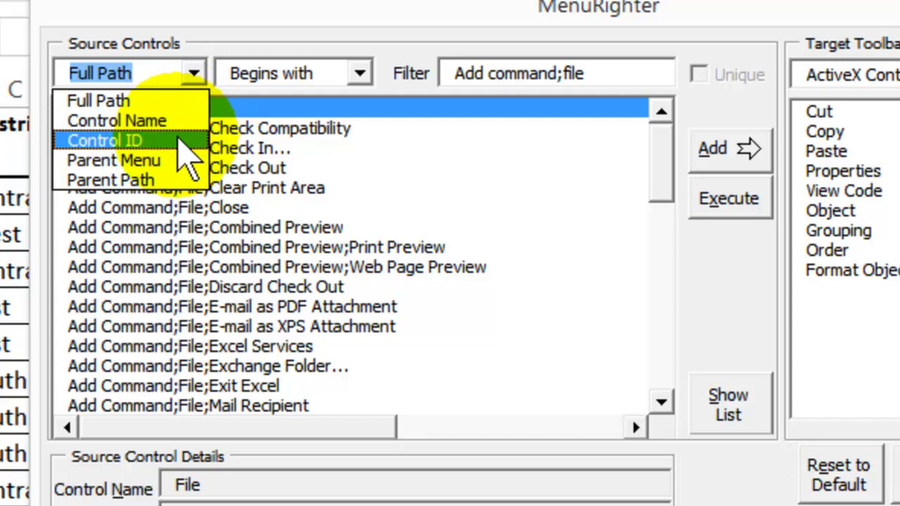
pyautogui.click(180, 122)
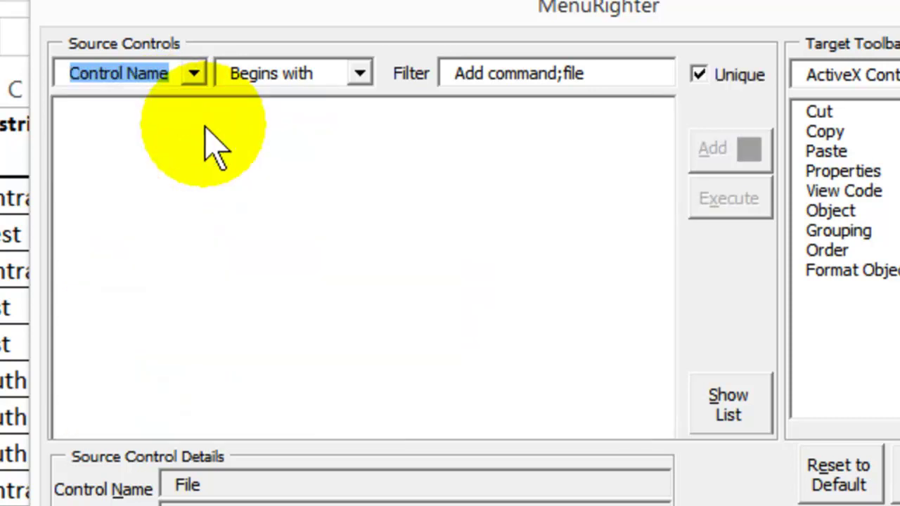
pyautogui.click(358, 76)
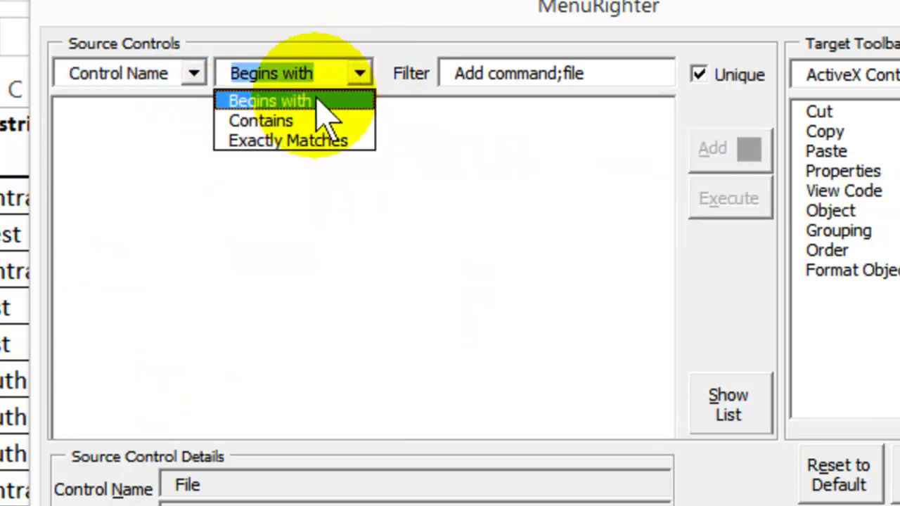
pyautogui.click(285, 121)
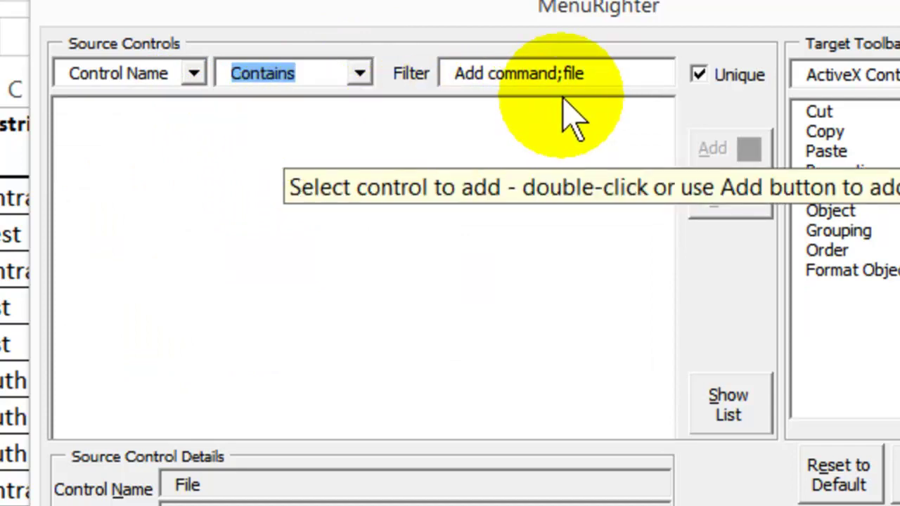
pyautogui.press('Tab')
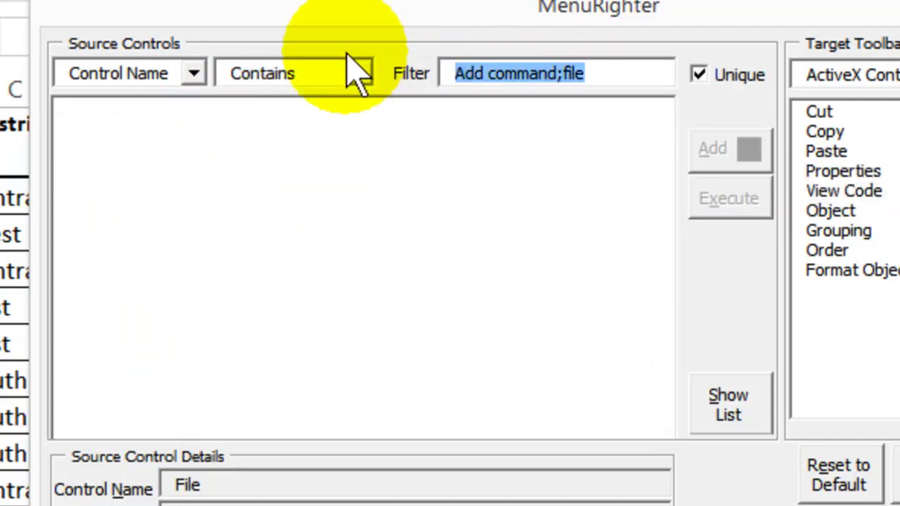
pyautogui.write('grid')
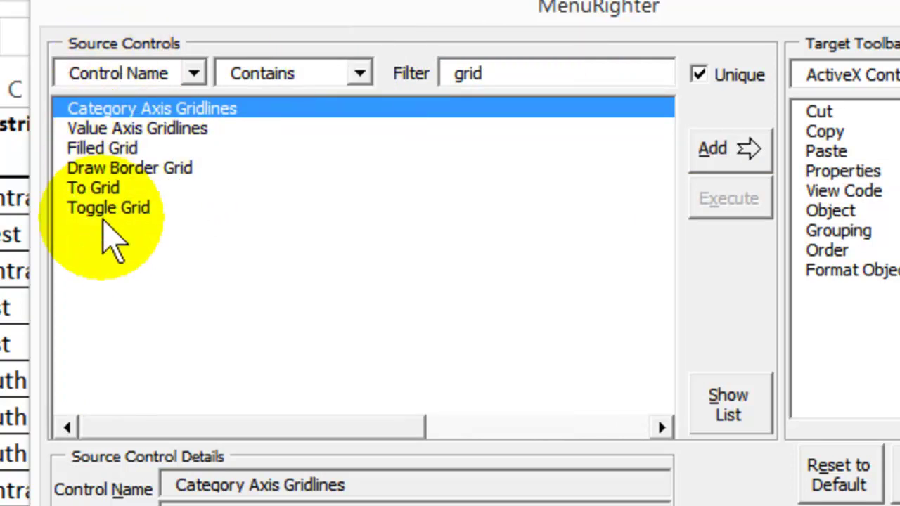
pyautogui.click(106, 208)
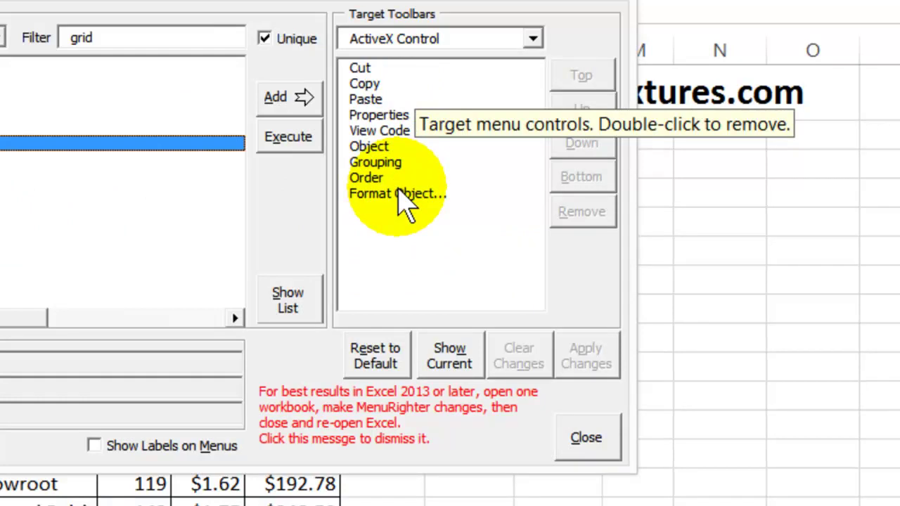
# Step: Choose the Cell shortcut menu as the target and turn on Show Labels on Menus
pyautogui.click(535, 39)
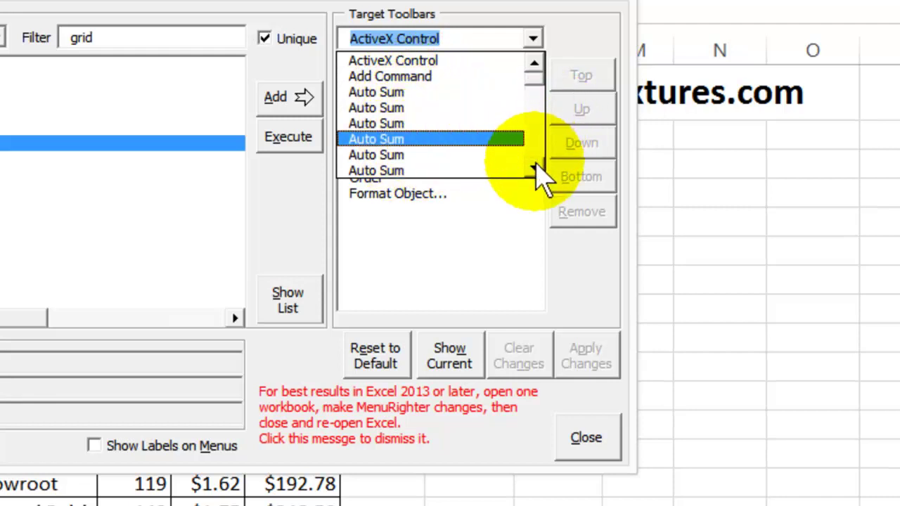
pyautogui.scroll(-2, 539, 148)
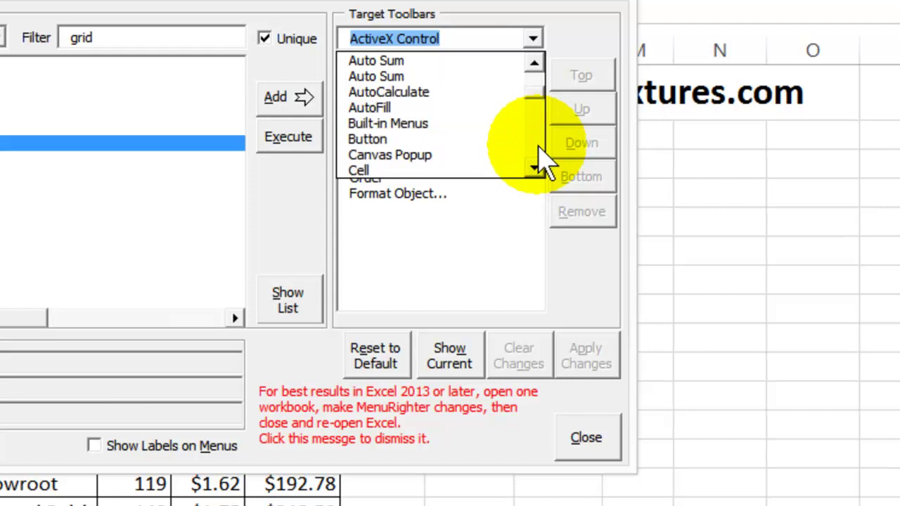
pyautogui.click(536, 167)
pyautogui.click(536, 168)
pyautogui.click(536, 167)
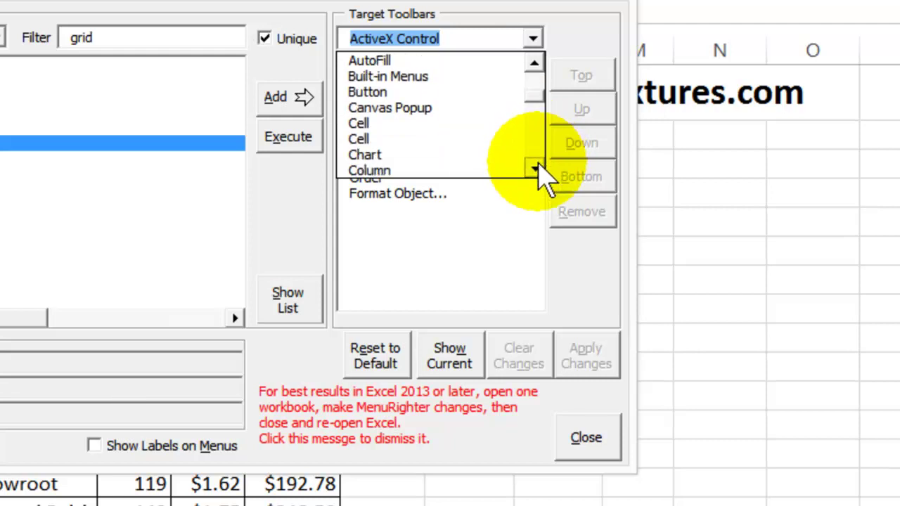
pyautogui.click(389, 139)
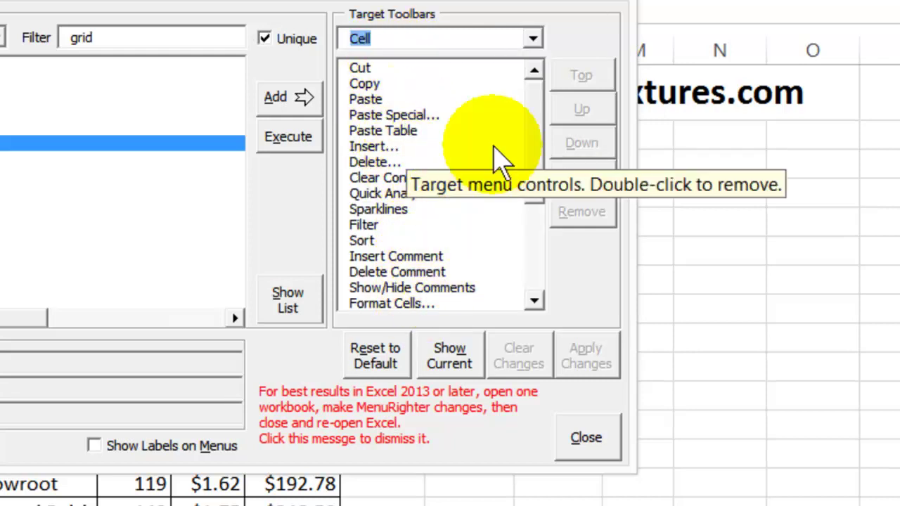
pyautogui.click(534, 41)
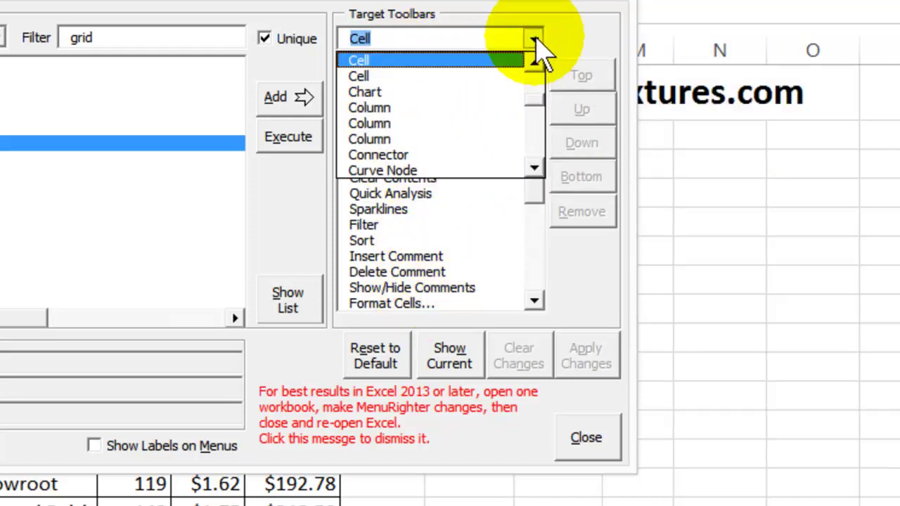
pyautogui.click(417, 79)
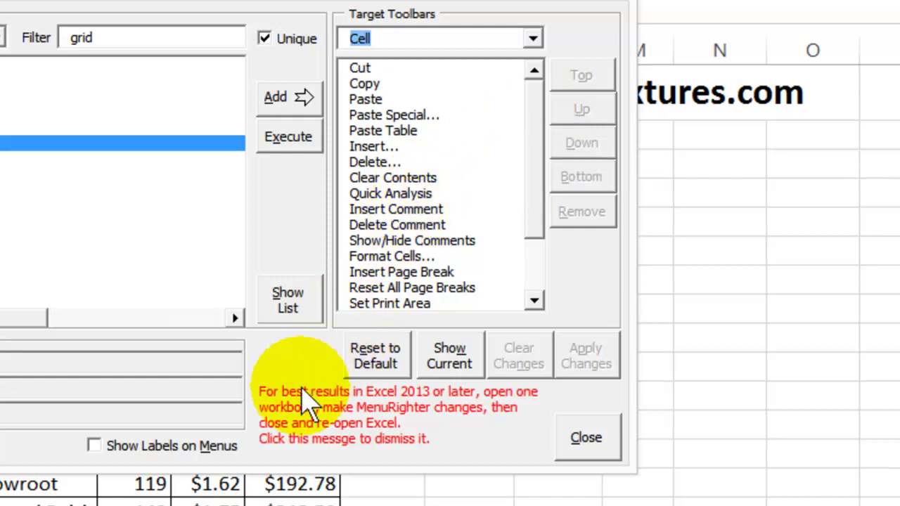
pyautogui.click(96, 454)
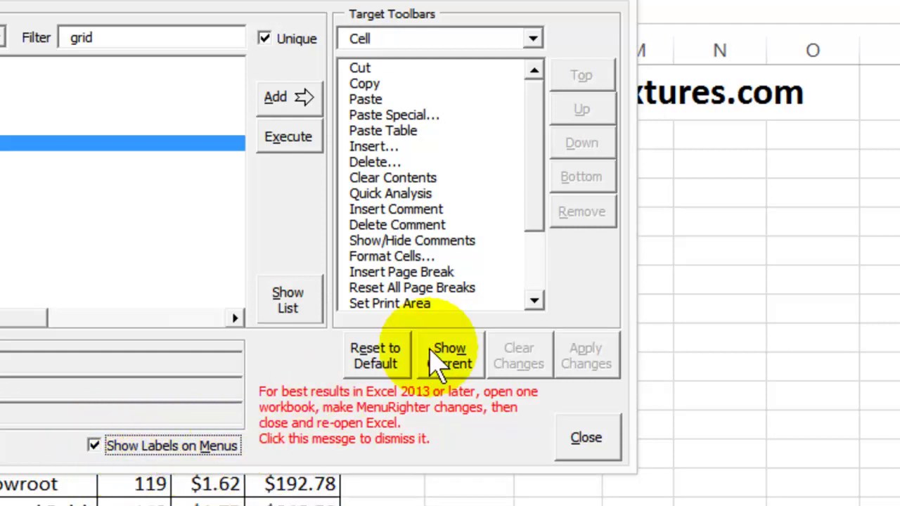
# Step: Reselect the second Cell menu and scroll through its 37 listed controls
pyautogui.moveTo(538, 145); pyautogui.dragTo(536, 225)
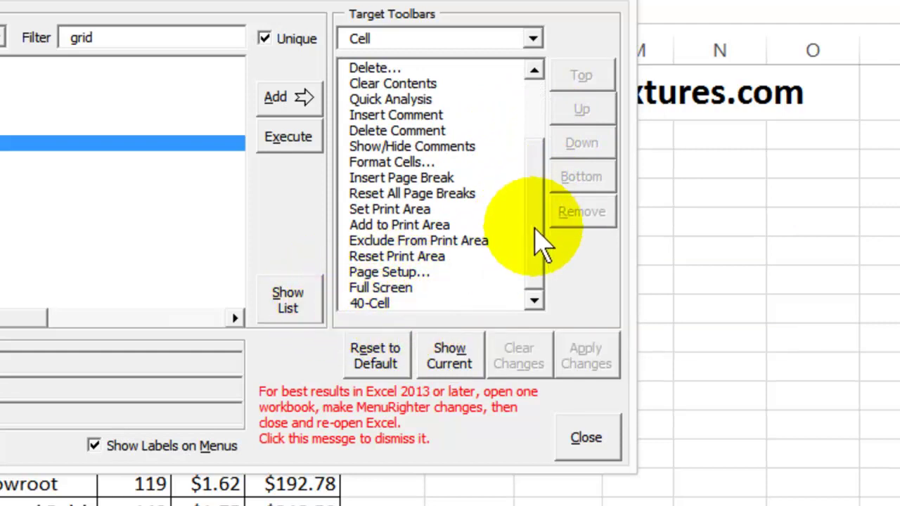
pyautogui.moveTo(538, 237); pyautogui.dragTo(539, 151)
pyautogui.click(536, 41)
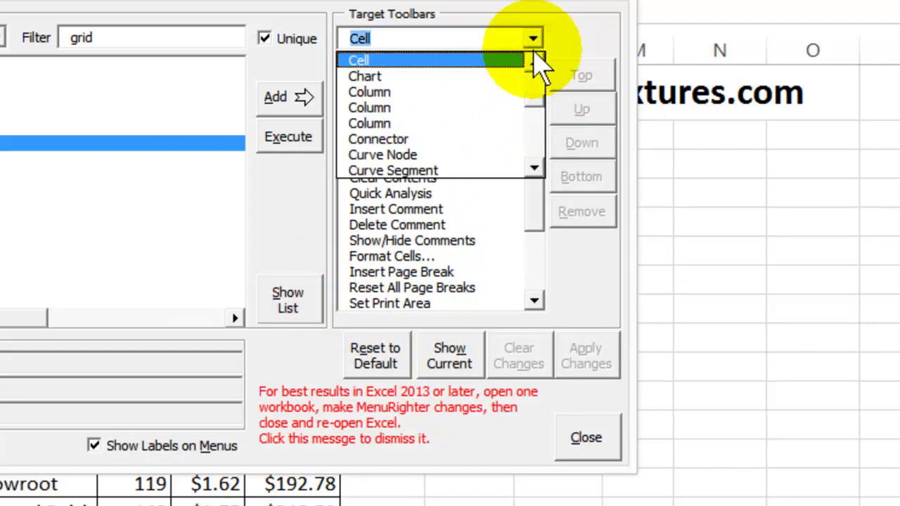
pyautogui.click(535, 62)
pyautogui.click(534, 62)
pyautogui.click(446, 76)
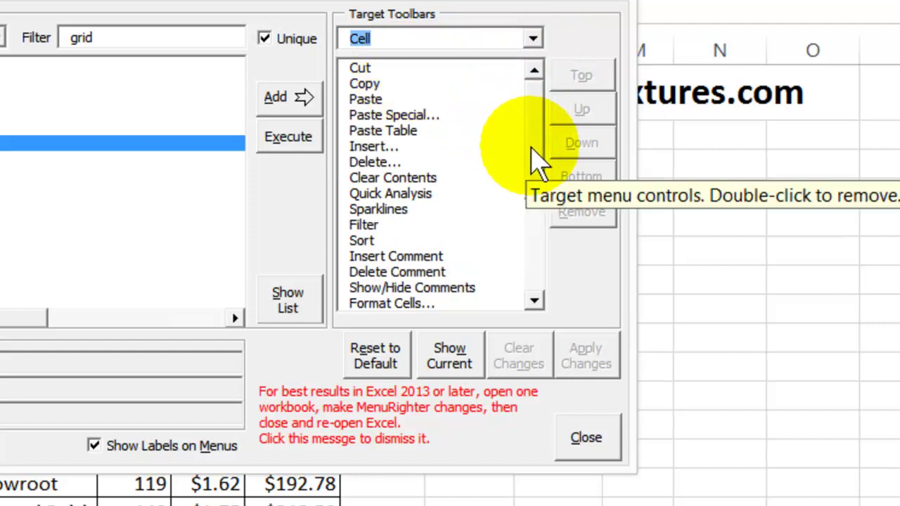
pyautogui.moveTo(536, 157); pyautogui.dragTo(554, 281)
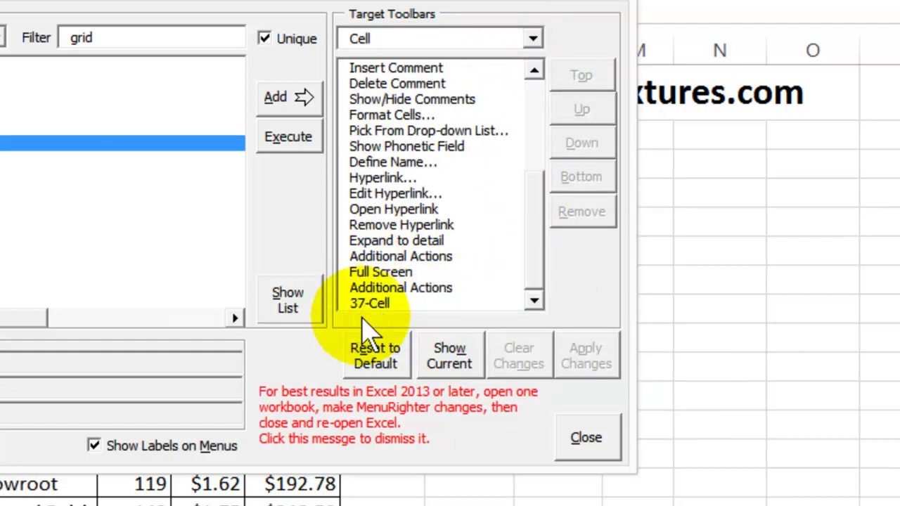
# Step: Check a cell's shortcut menu on the worksheet before making the change
pyautogui.click(719, 192)
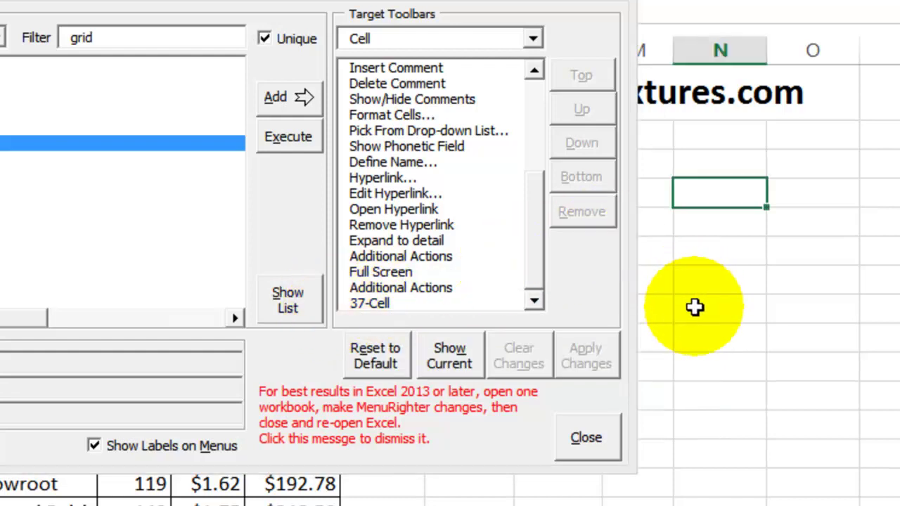
pyautogui.rightClick(697, 322)
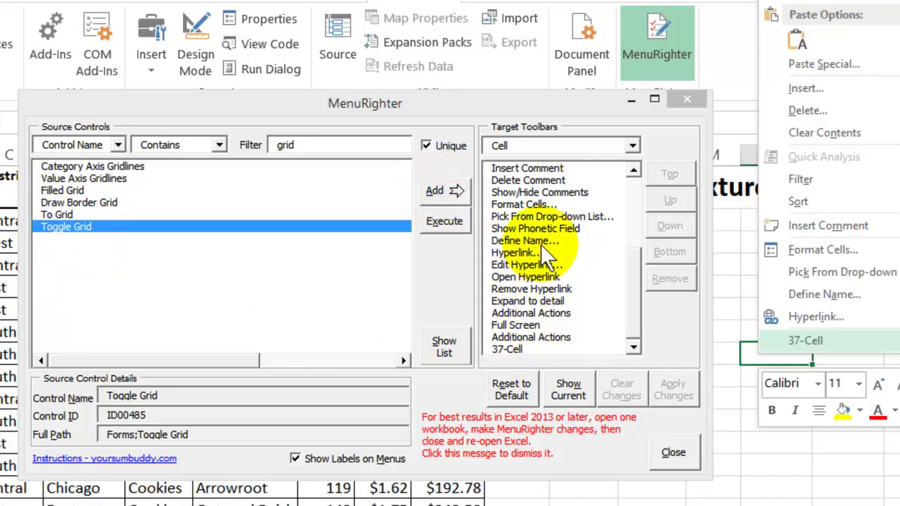
pyautogui.click(633, 275)
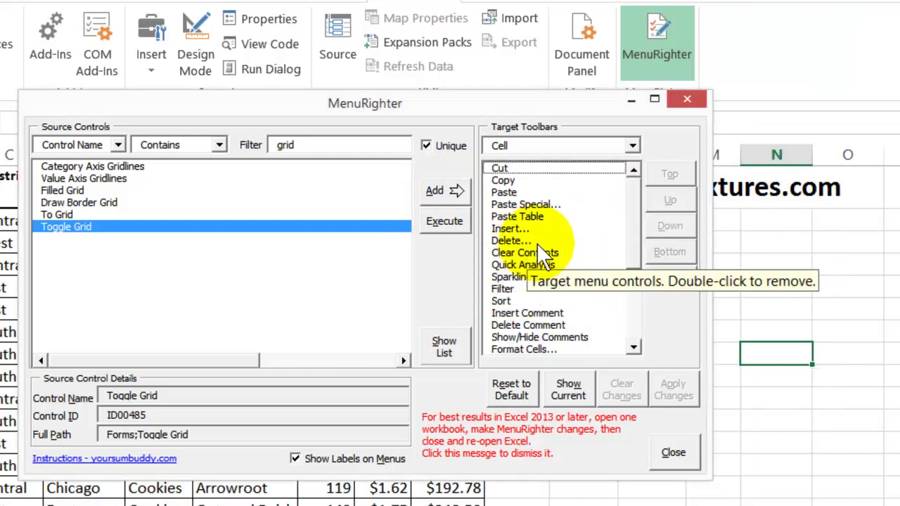
# Step: Add Toggle Grid above Filter in the Cell menu and apply the changes
pyautogui.click(509, 288)
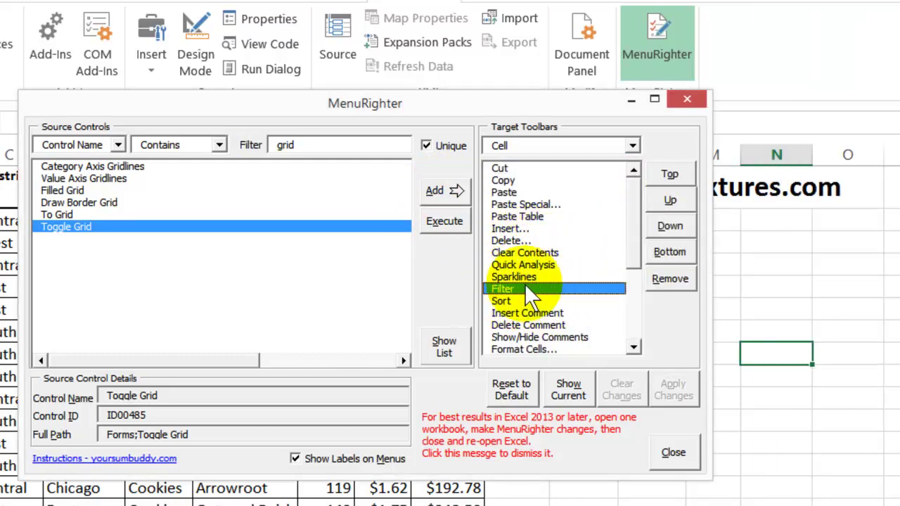
pyautogui.click(454, 191)
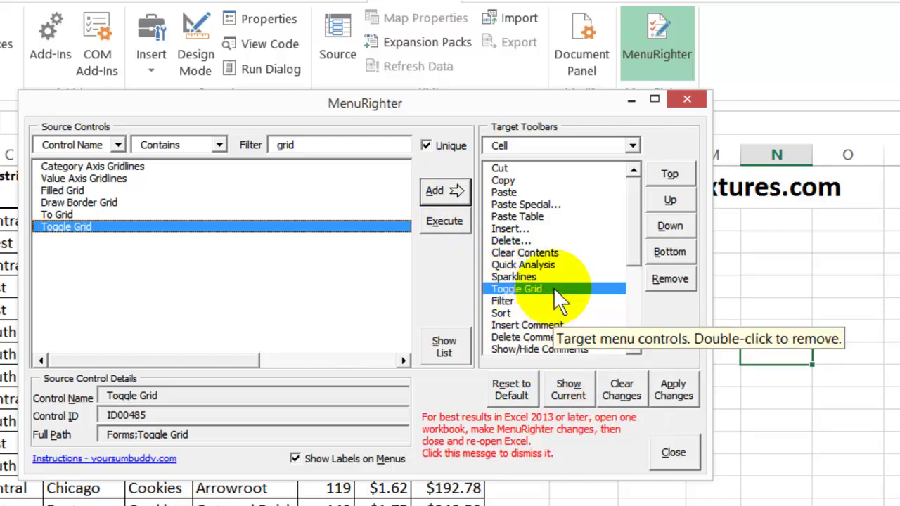
pyautogui.click(672, 393)
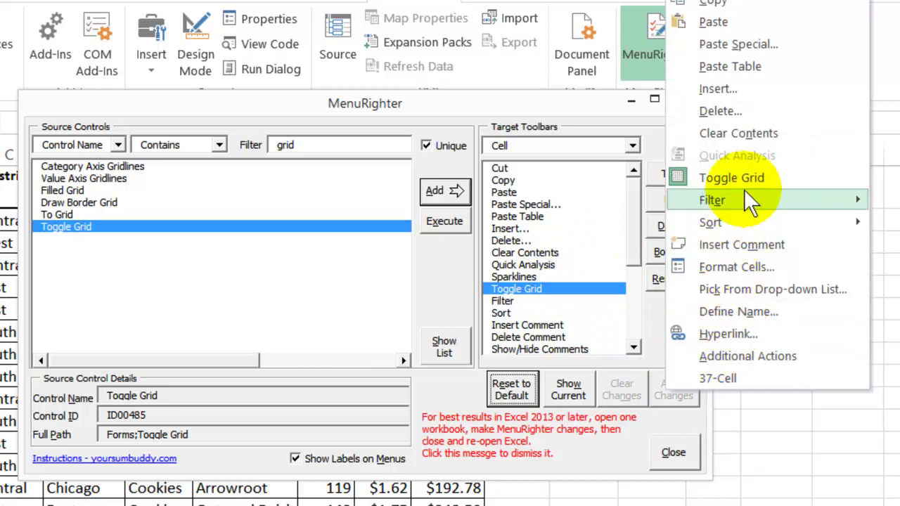
# Step: Test Toggle Grid from the cell menu, hiding then restoring the gridlines
pyautogui.click(747, 175)
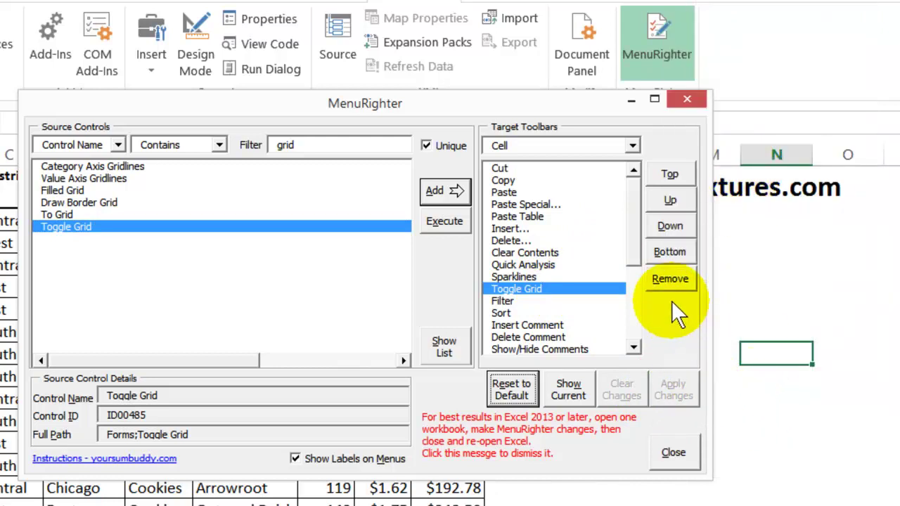
pyautogui.rightClick(763, 295)
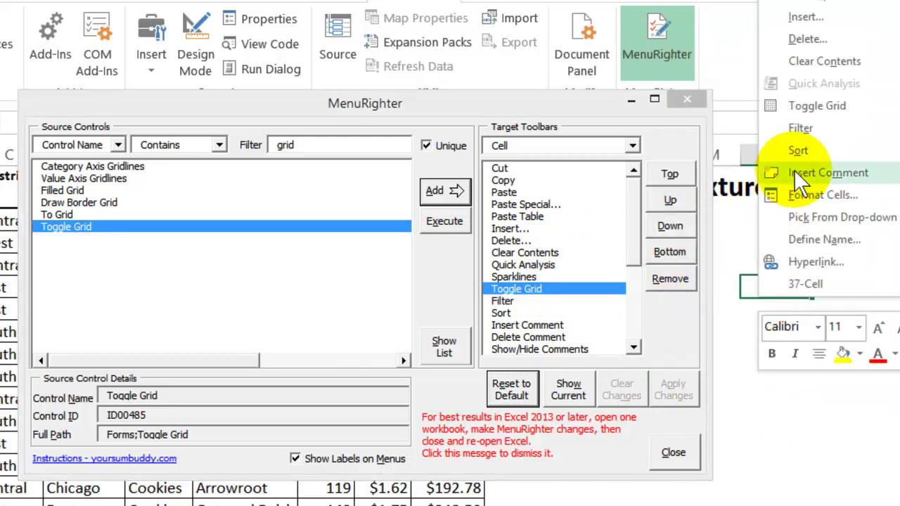
pyautogui.click(770, 105)
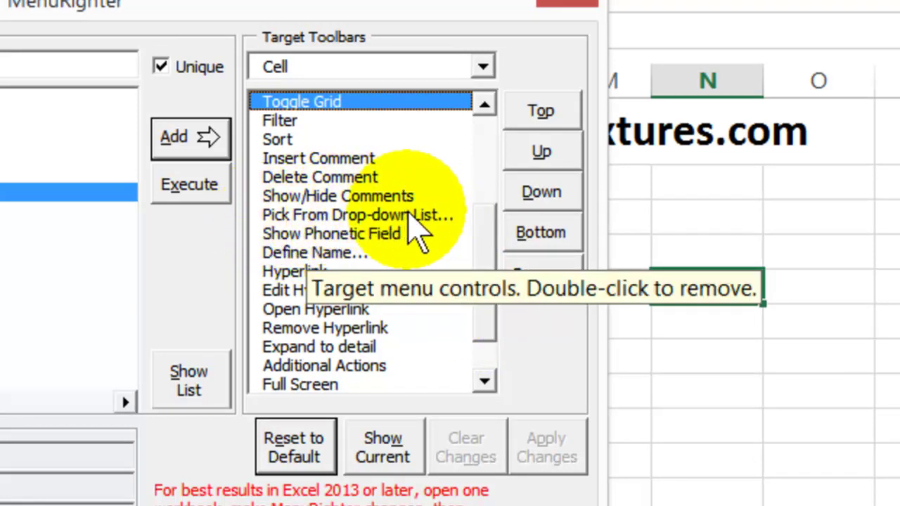
# Step: Remove 'Pick From Drop-down List...' from the Cell menu and apply the changes
pyautogui.click(341, 216)
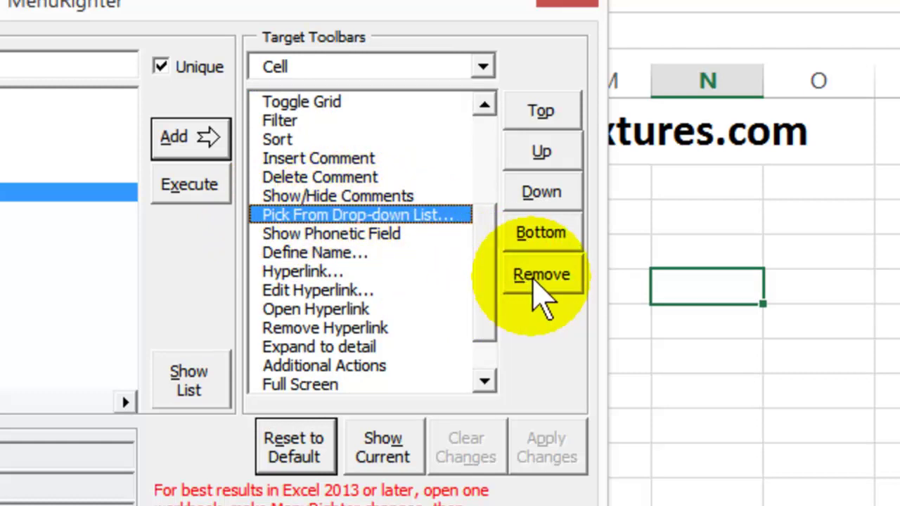
pyautogui.click(547, 276)
pyautogui.click(550, 450)
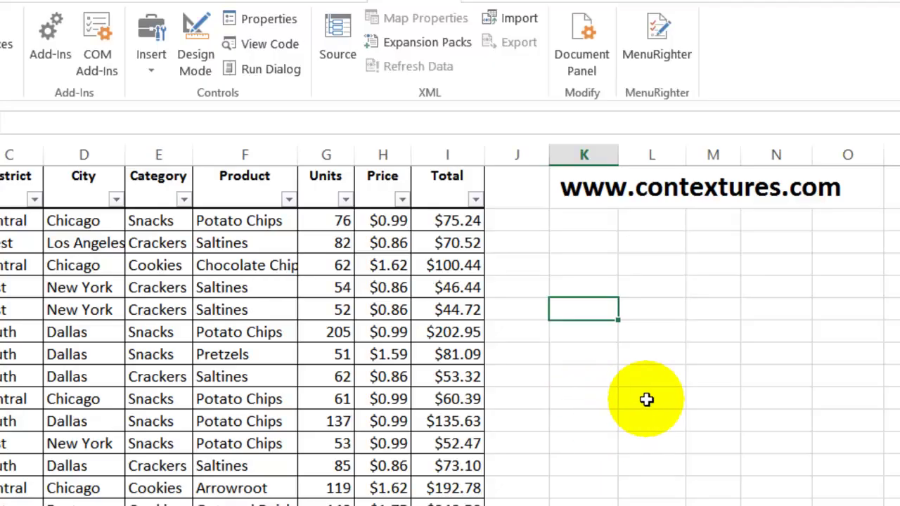
# Step: Right-click cell L11 to confirm Toggle Grid sits above Filter without Pick From Drop-down List
pyautogui.rightClick(646, 400)
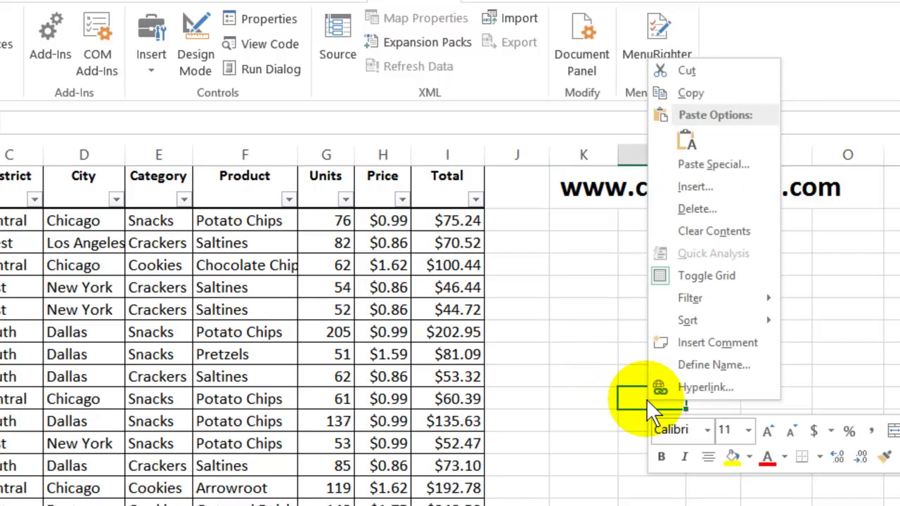